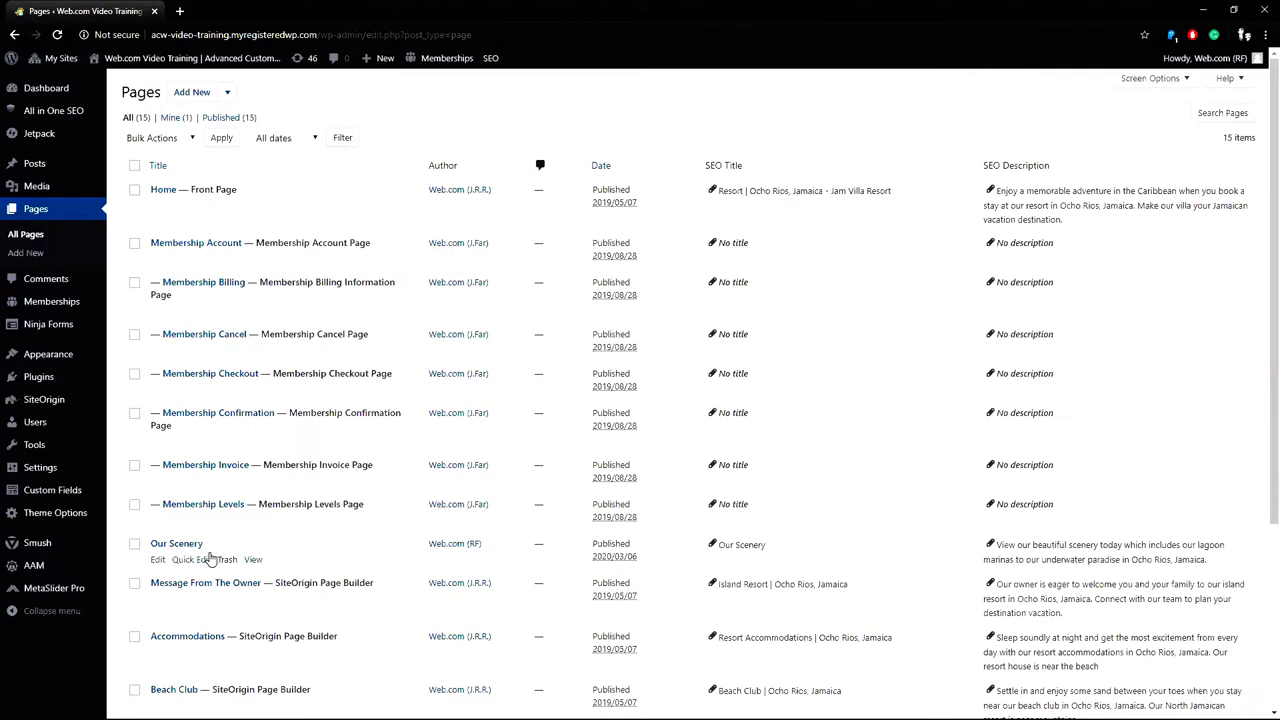
Step: Open the Our Scenery page for editing and bring up the settings of its image gallery
click(177, 544)
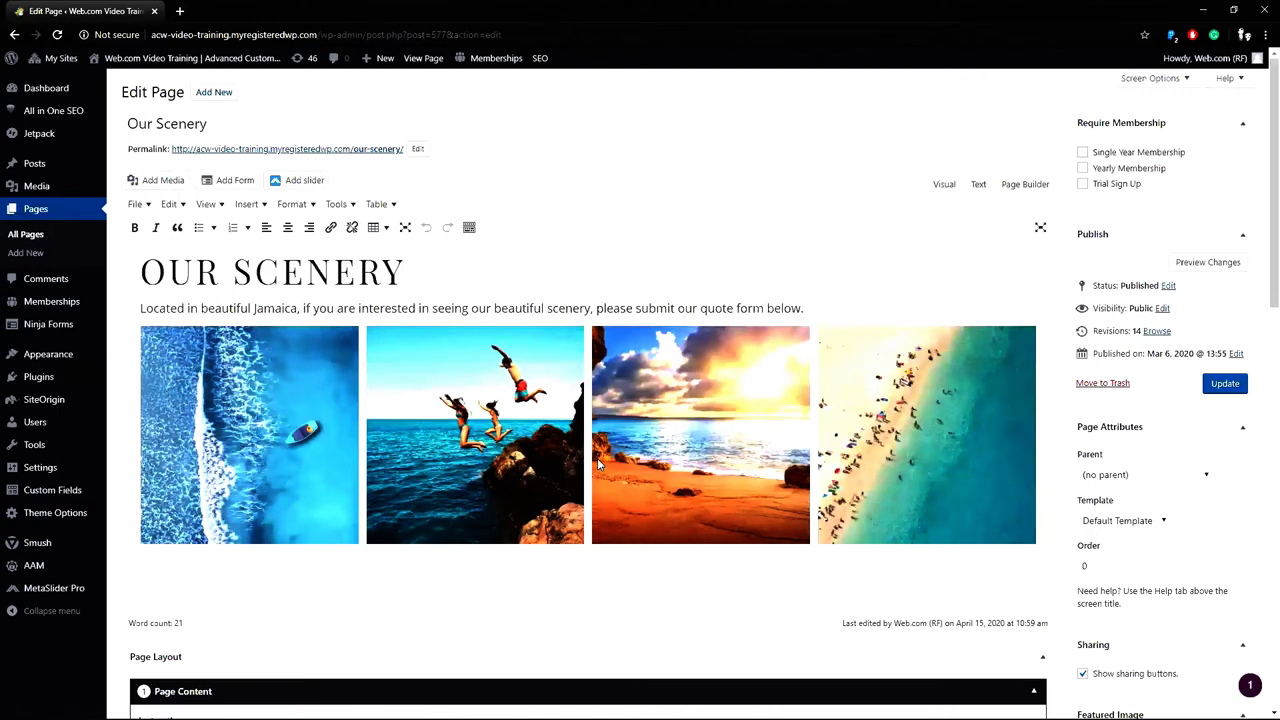
click(598, 463)
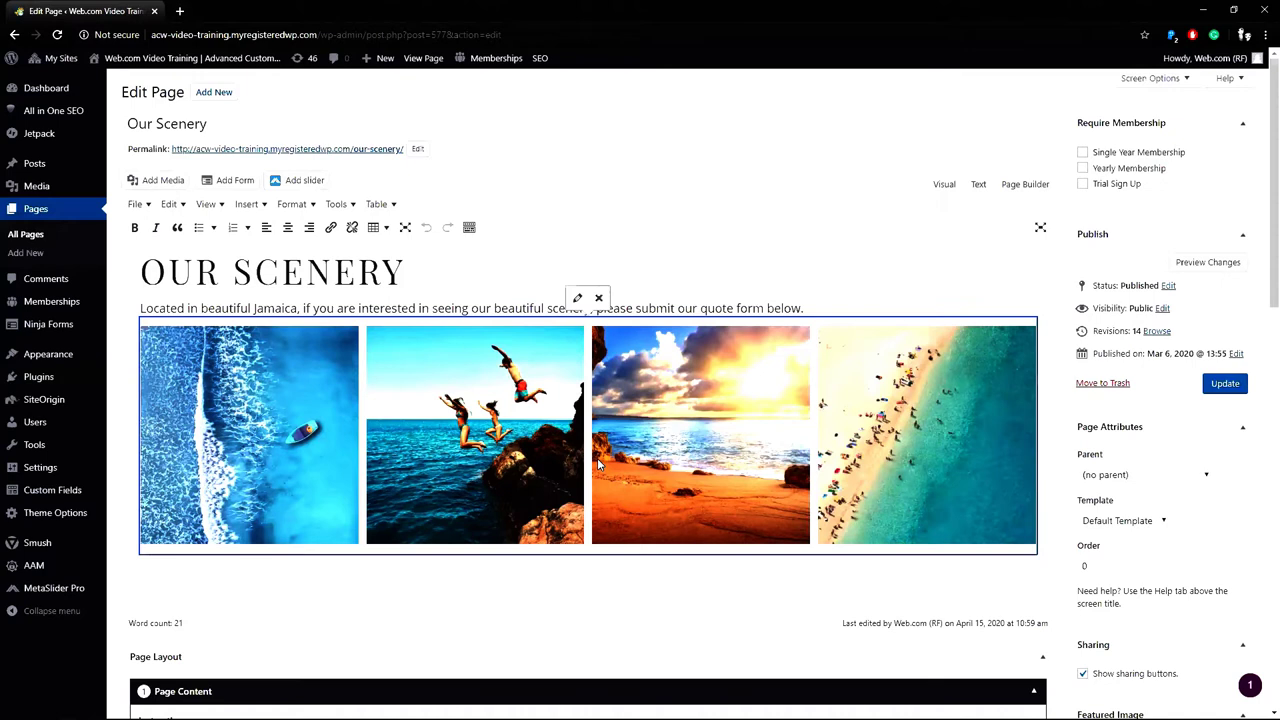
click(576, 302)
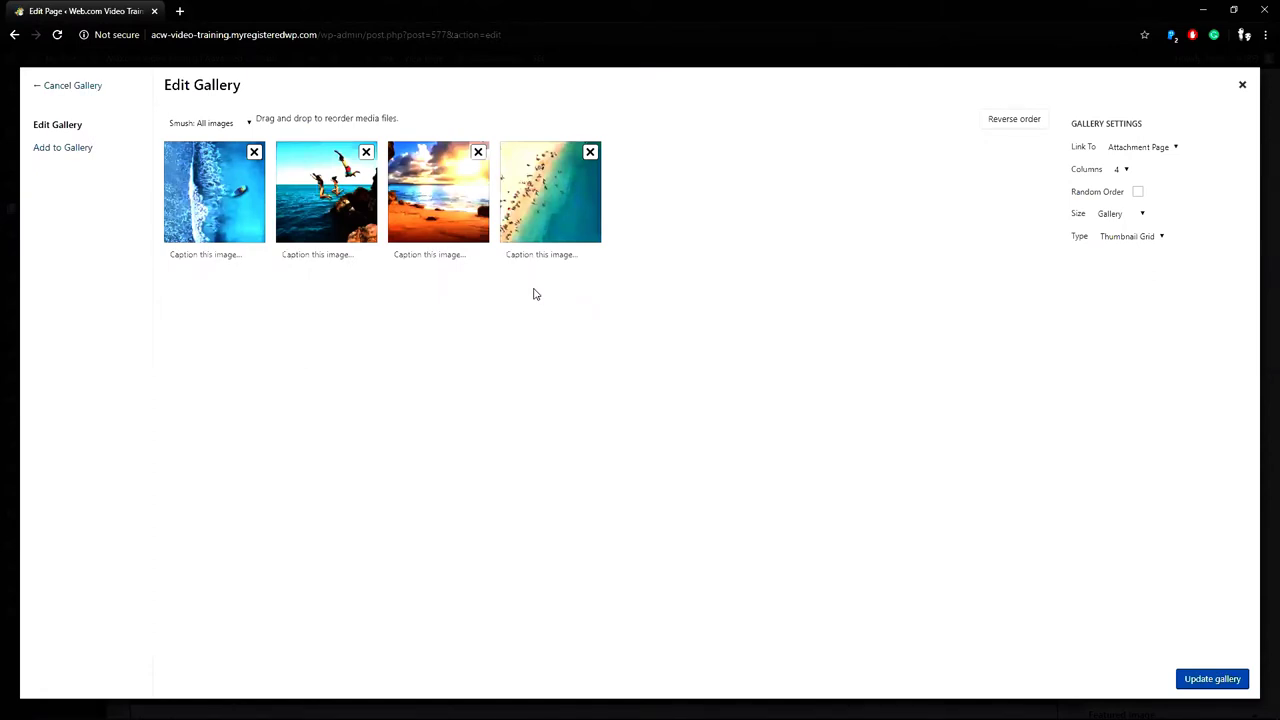
Step: Add the sea turtle image and the Caribbean island with yacht image from the media library to the gallery
click(75, 152)
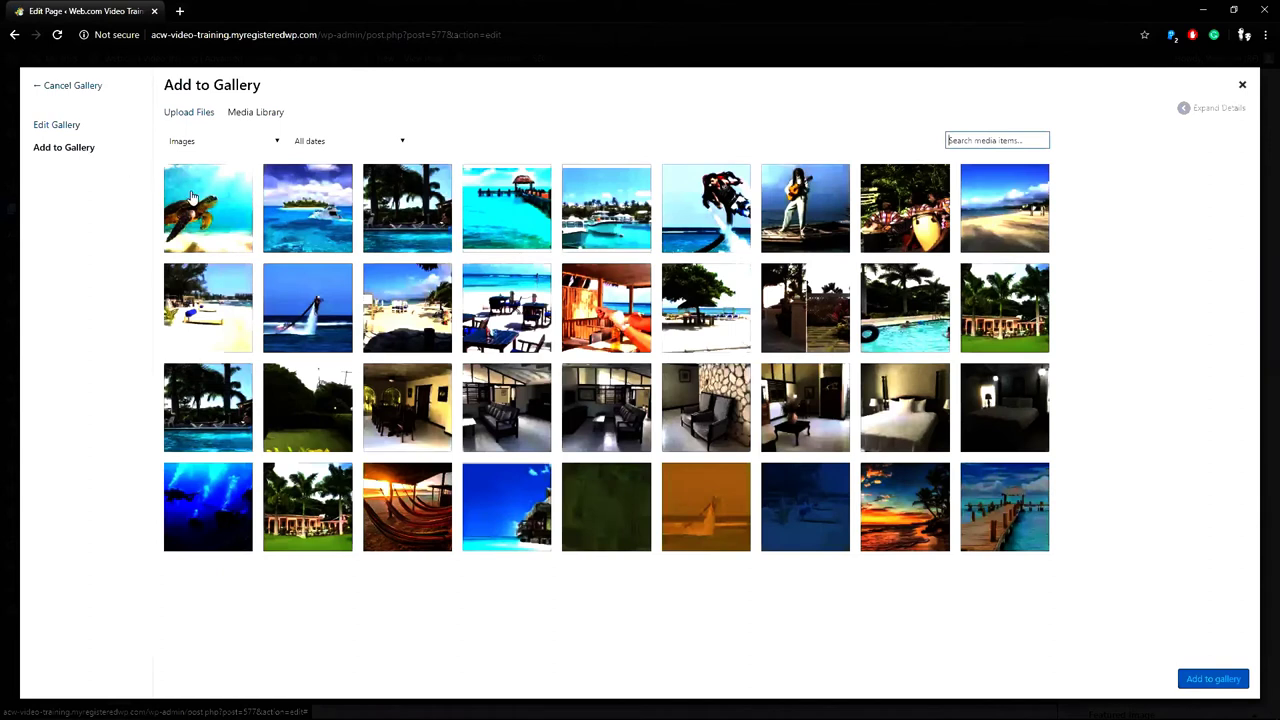
click(193, 198)
click(290, 212)
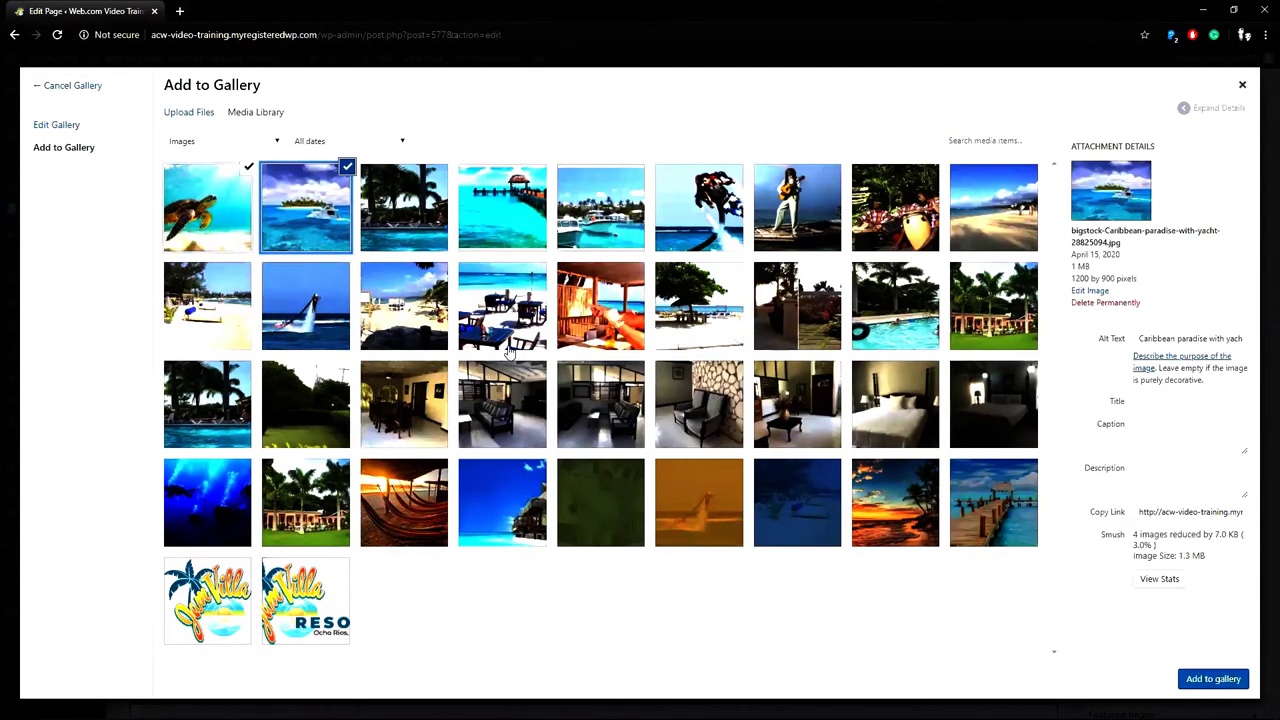
click(1214, 680)
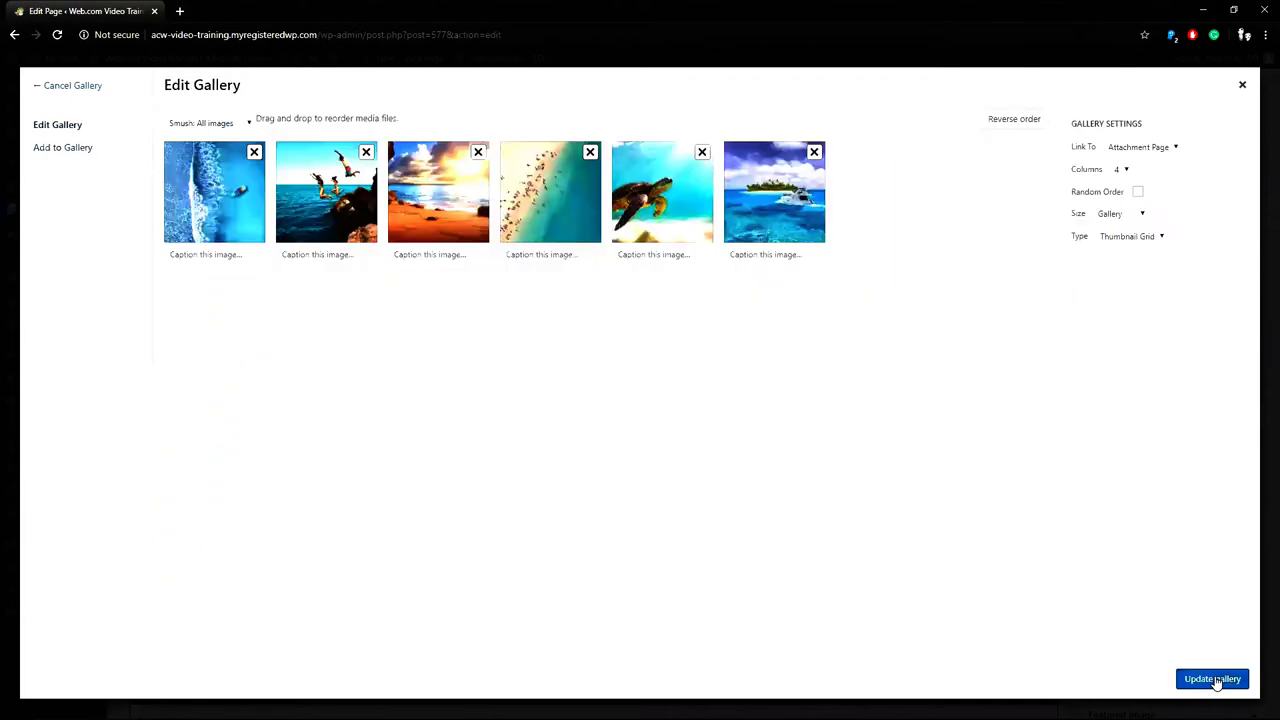
Step: Set the gallery to 6 columns with the Tiled Mosaic type and update it on the page
click(1121, 178)
click(1122, 242)
click(1214, 683)
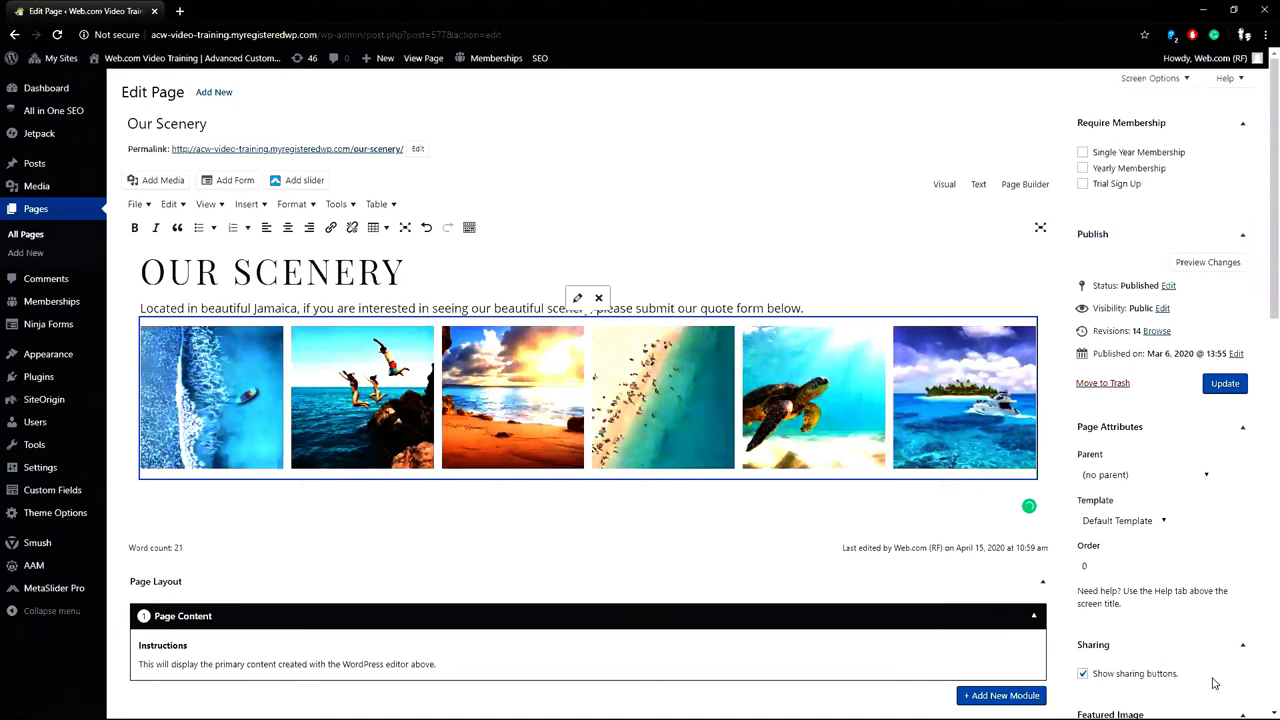
Step: Preview the Our Scenery page, view the first gallery image and the one before it enlarged, and close the preview
click(832, 514)
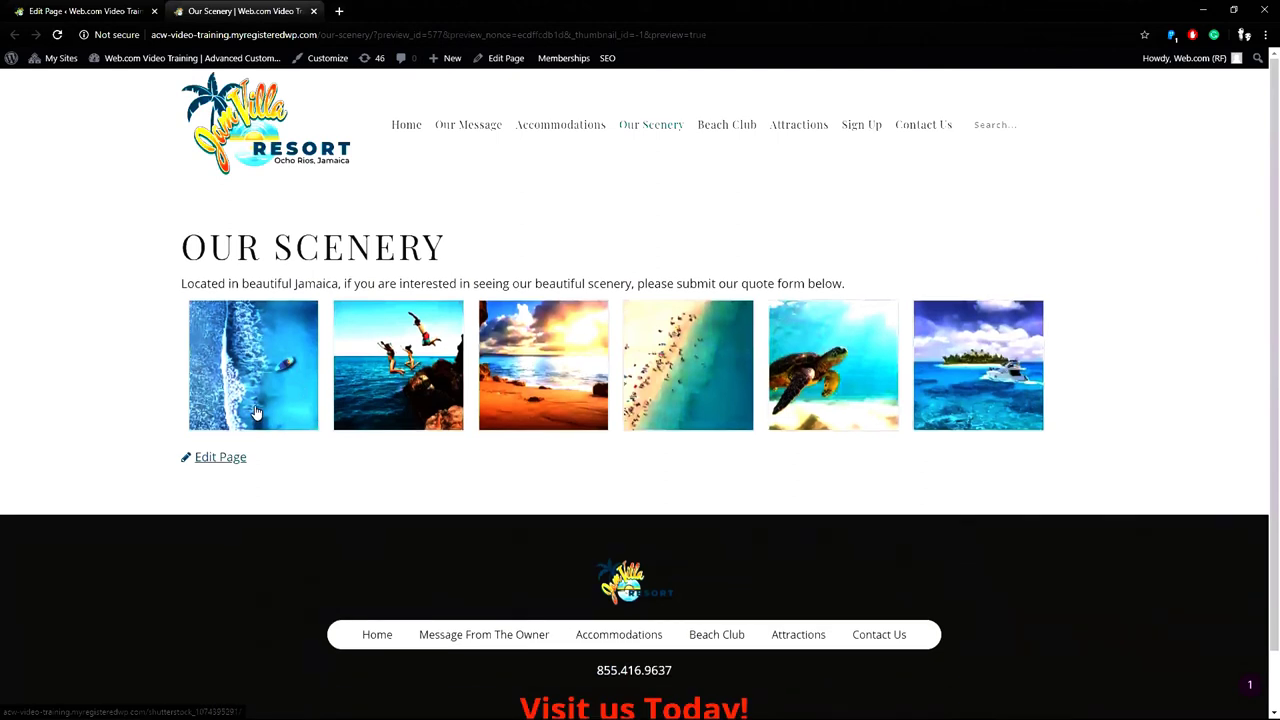
click(256, 413)
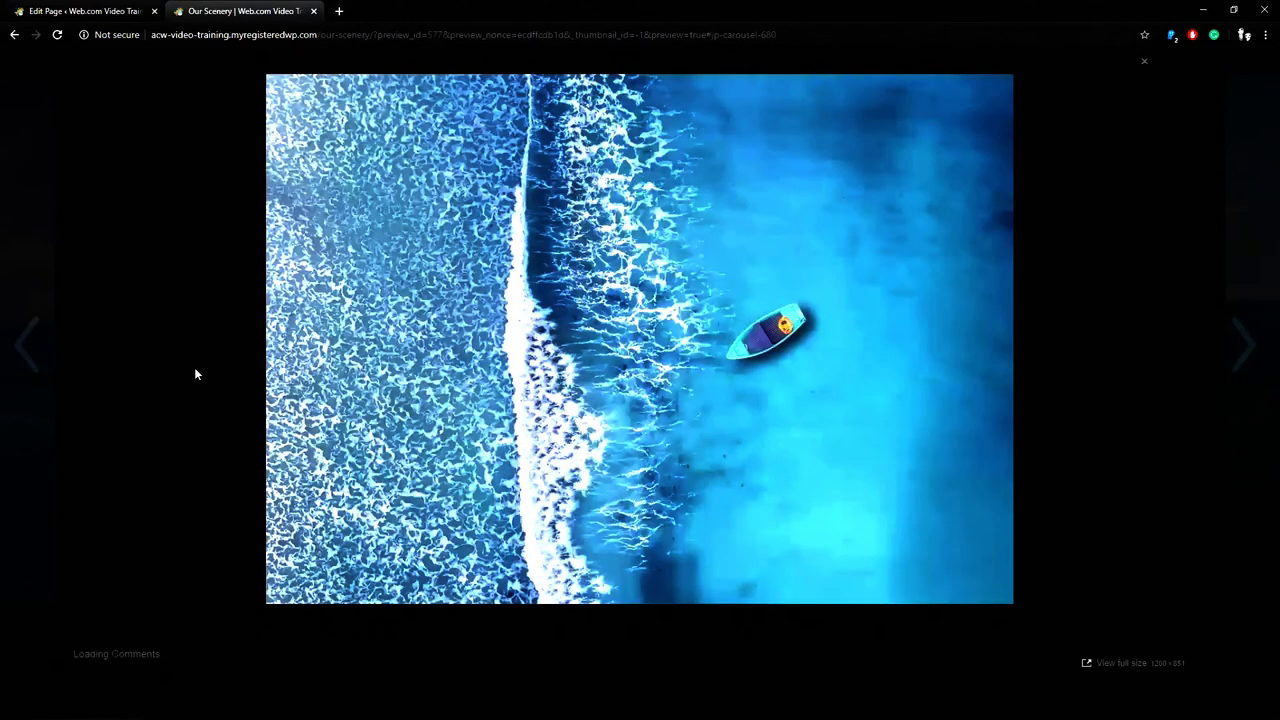
click(26, 340)
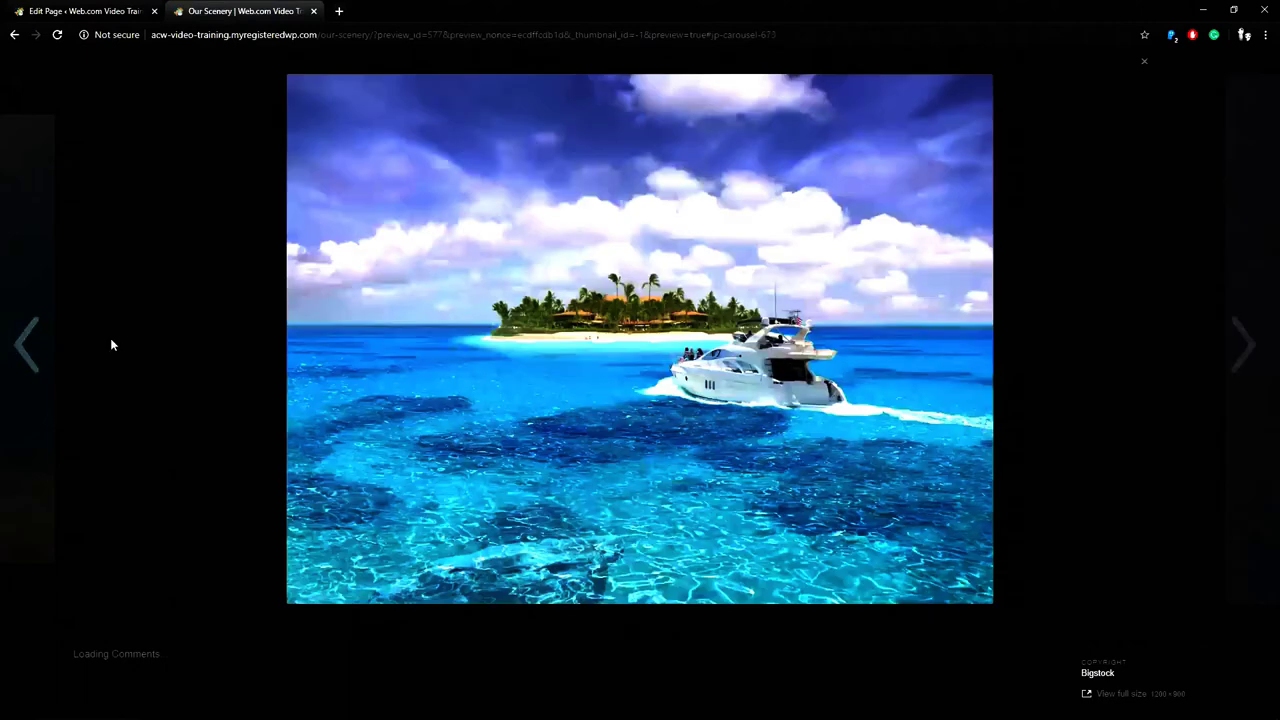
click(111, 345)
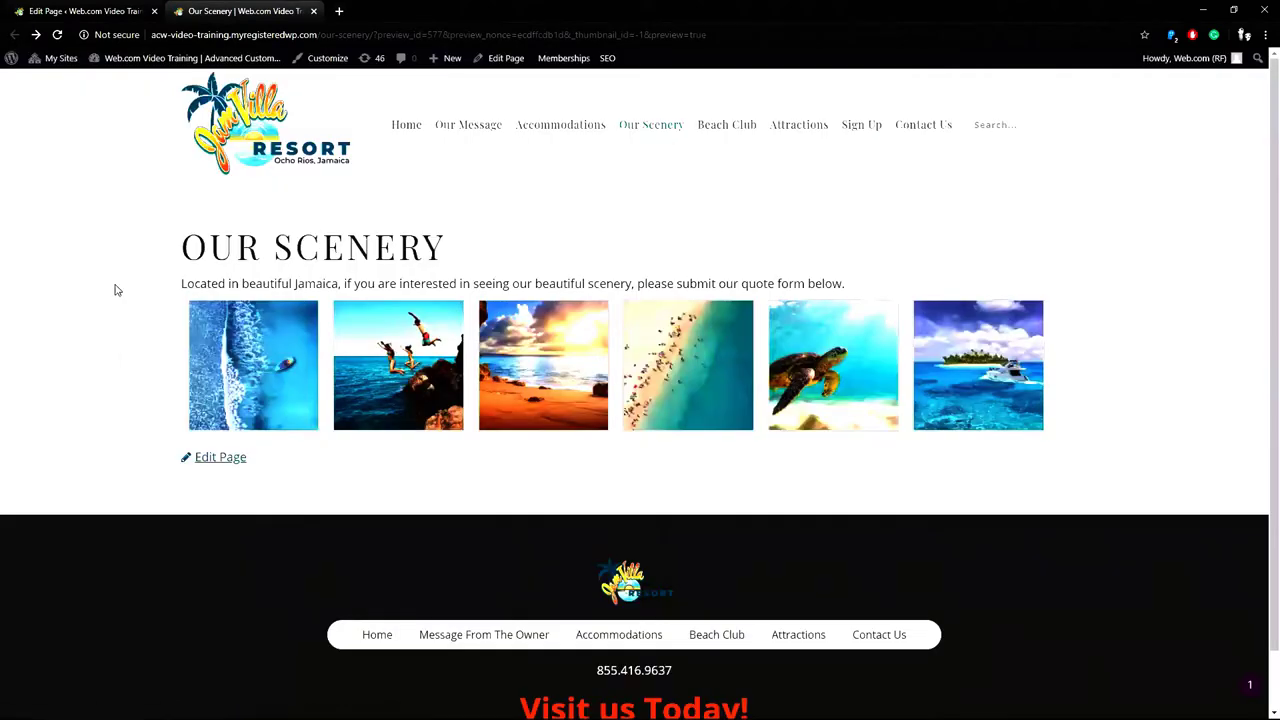
click(313, 11)
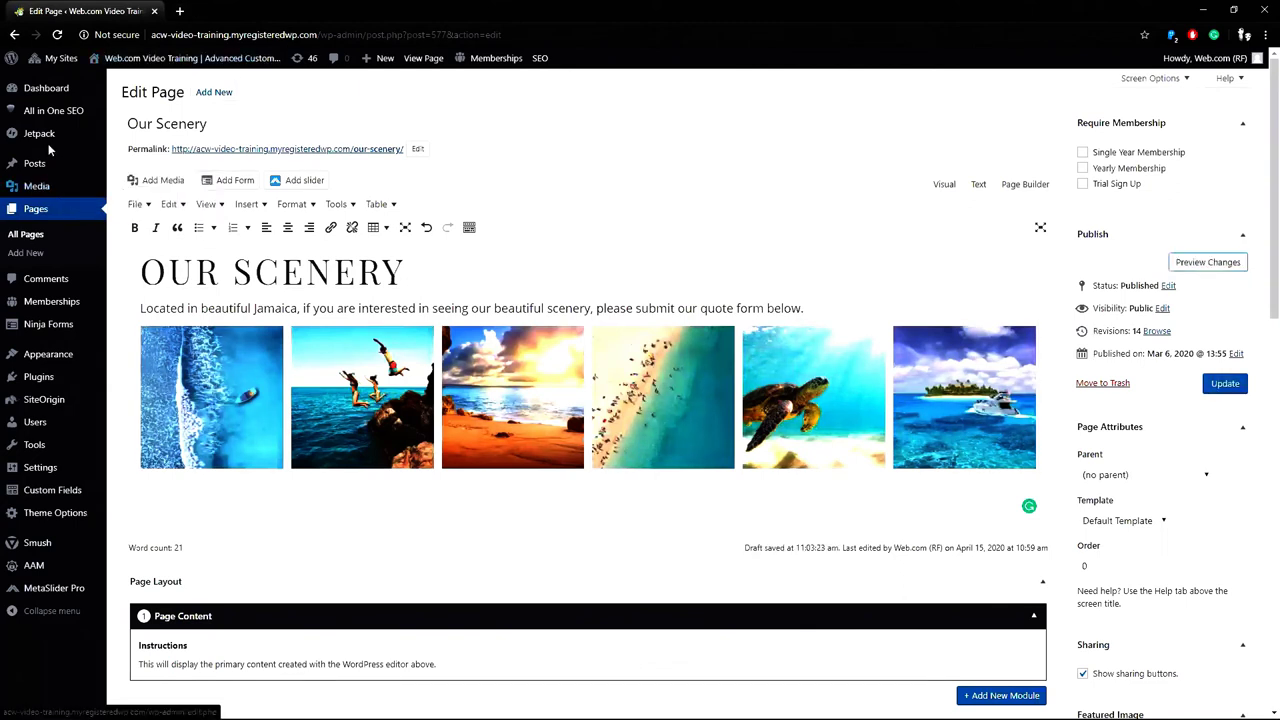
Step: Enable the site accelerator in the Jetpack performance settings
mouse_move(49, 142)
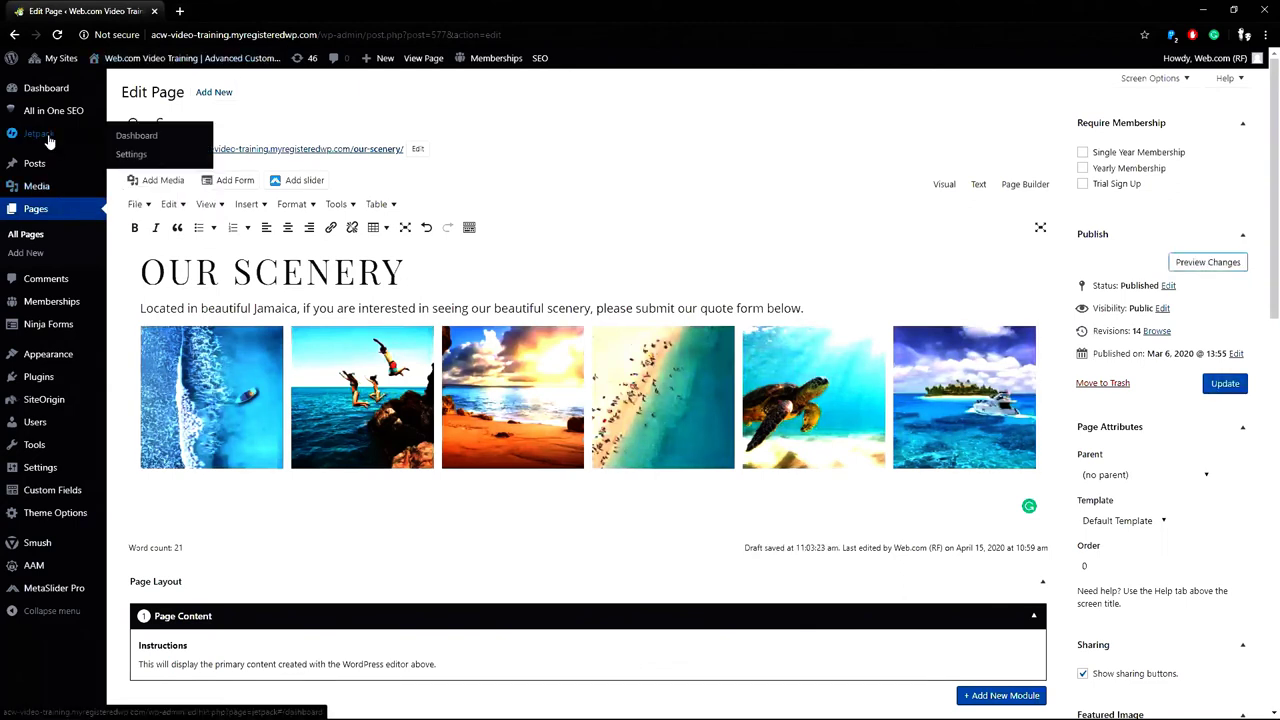
click(130, 154)
click(702, 110)
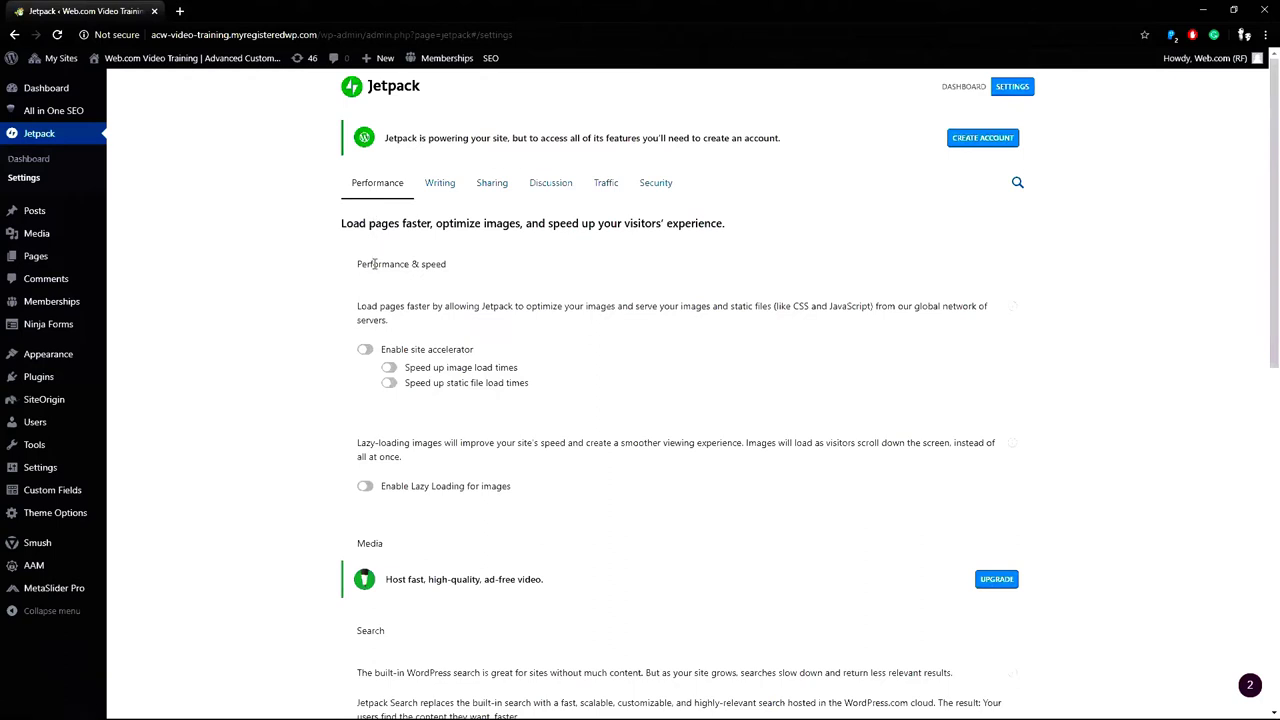
click(365, 351)
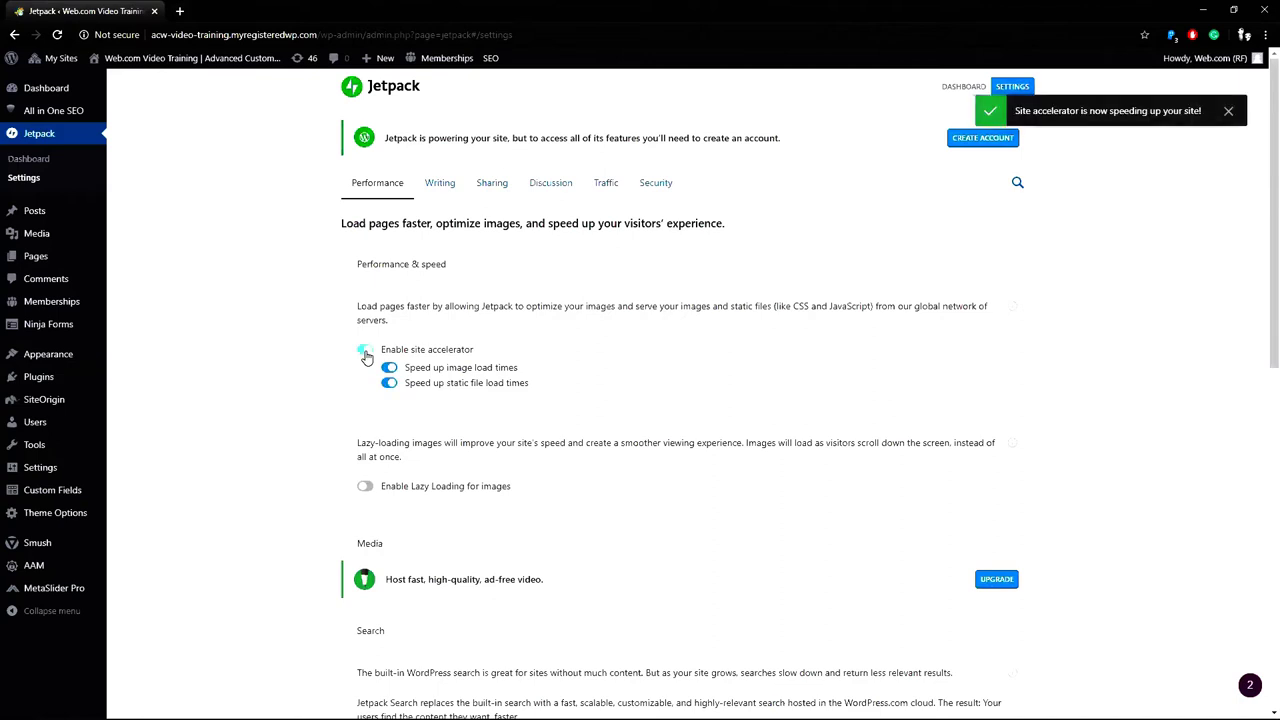
Step: Reopen the Our Scenery page for editing and restore its browser backup
mouse_move(113, 264)
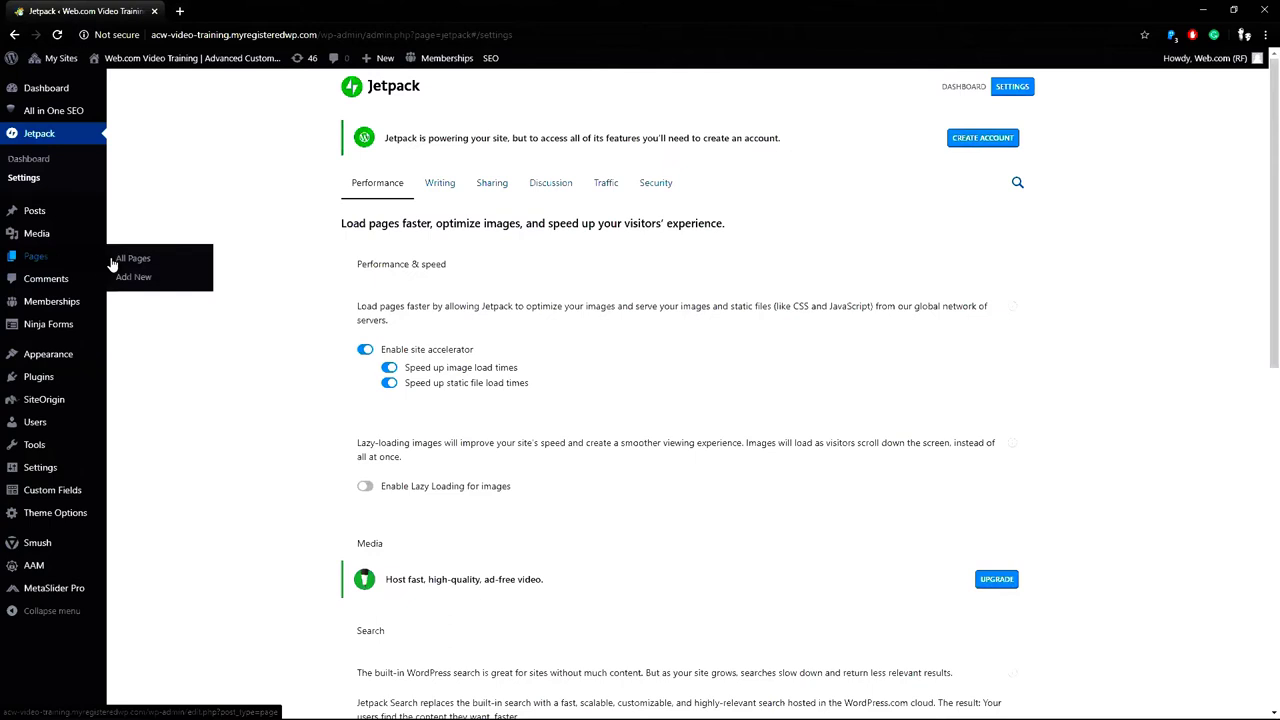
click(137, 262)
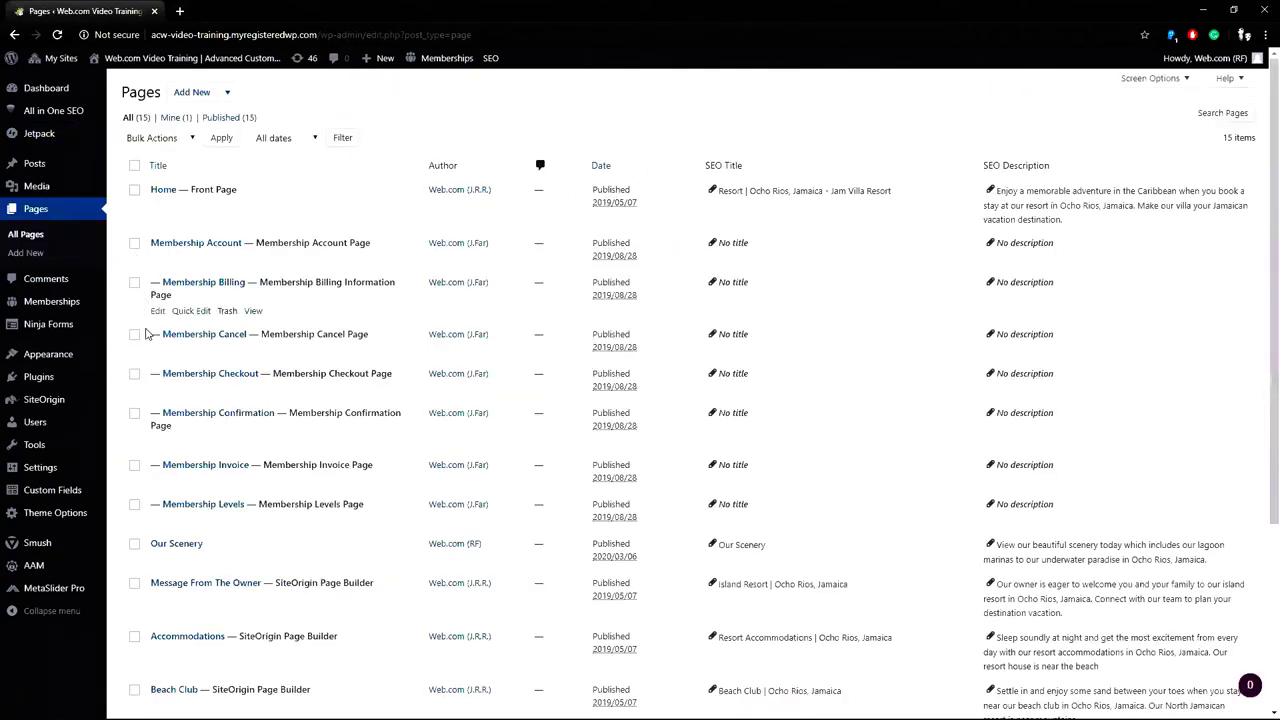
click(163, 546)
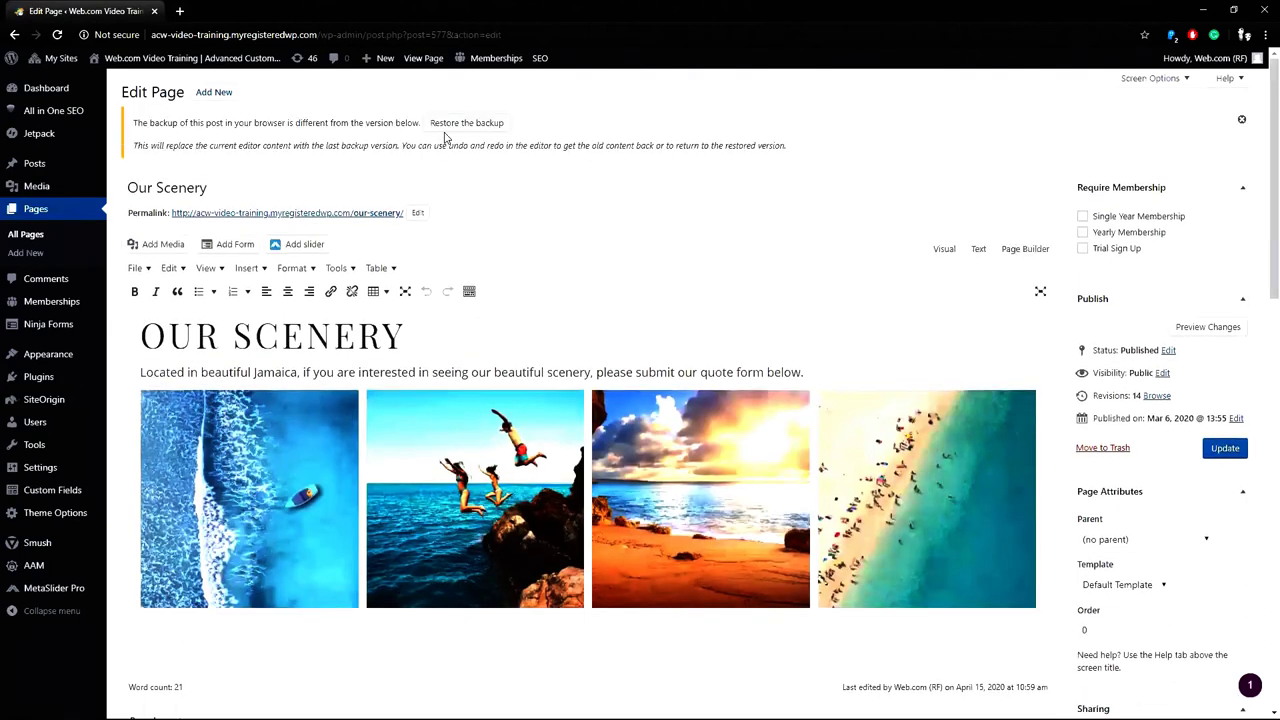
click(455, 123)
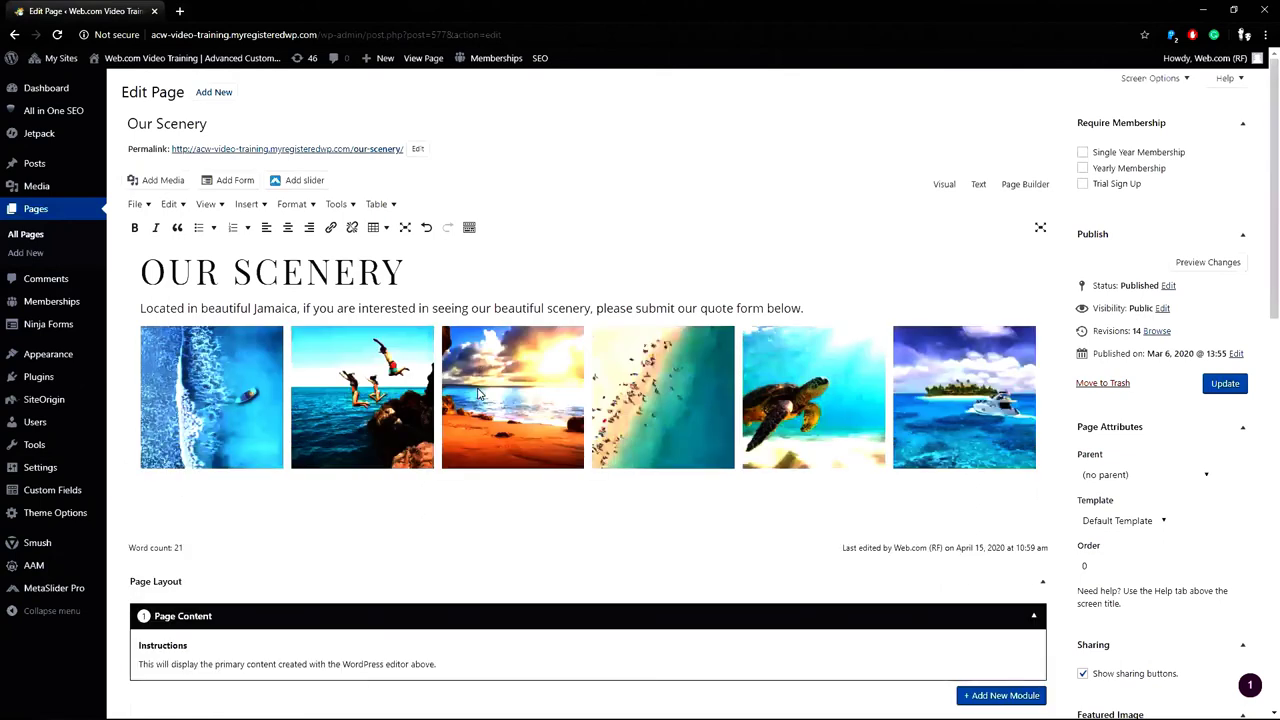
Step: Change the gallery type to Tiled Columns, update the gallery and preview the page
click(478, 393)
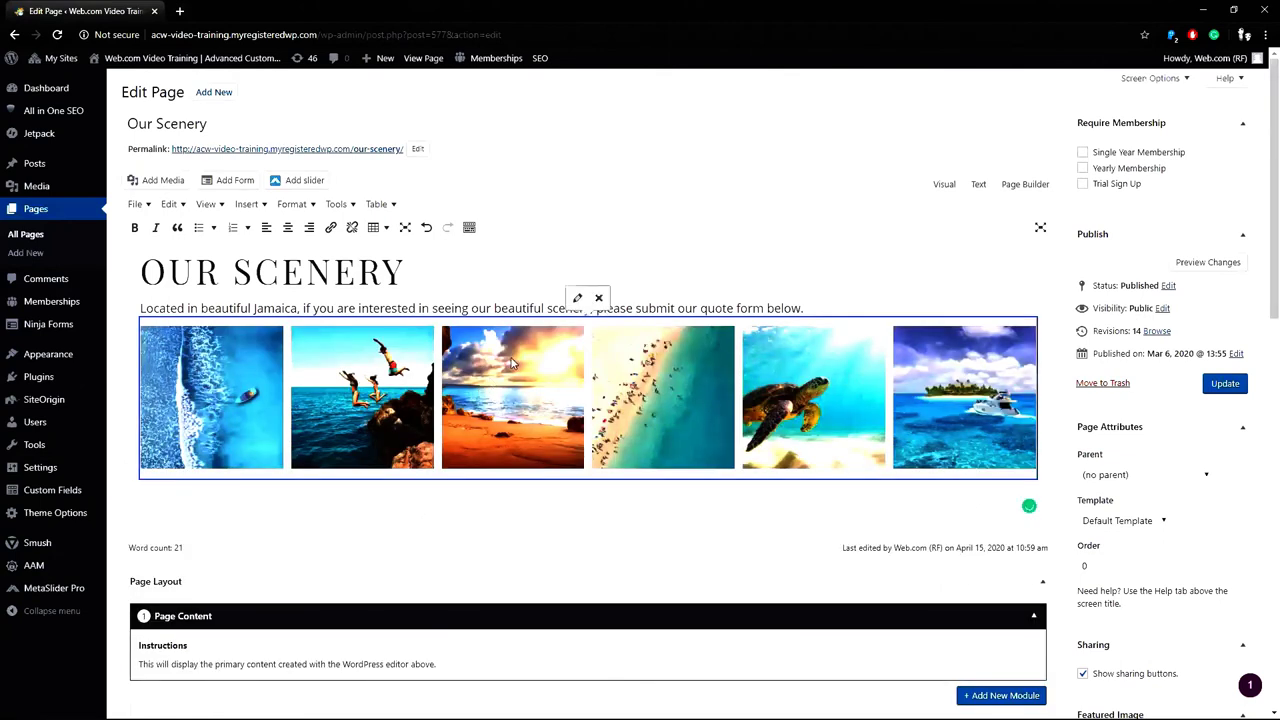
click(576, 302)
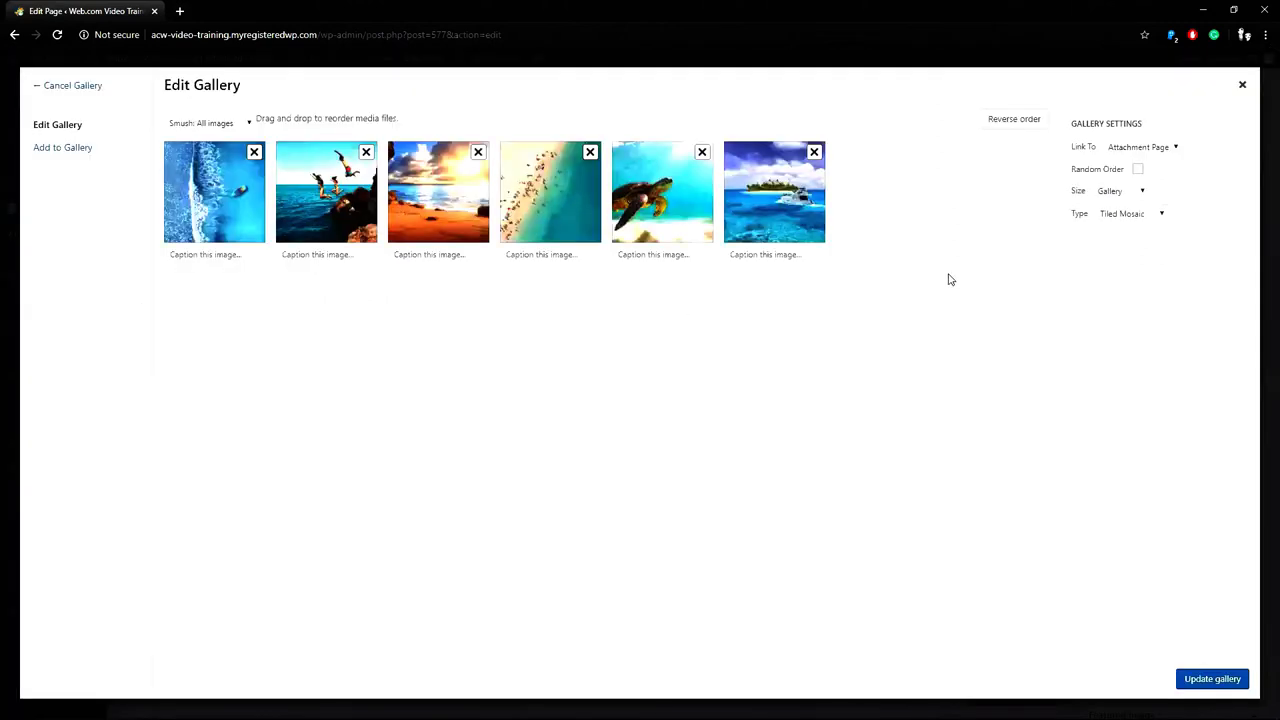
click(1117, 215)
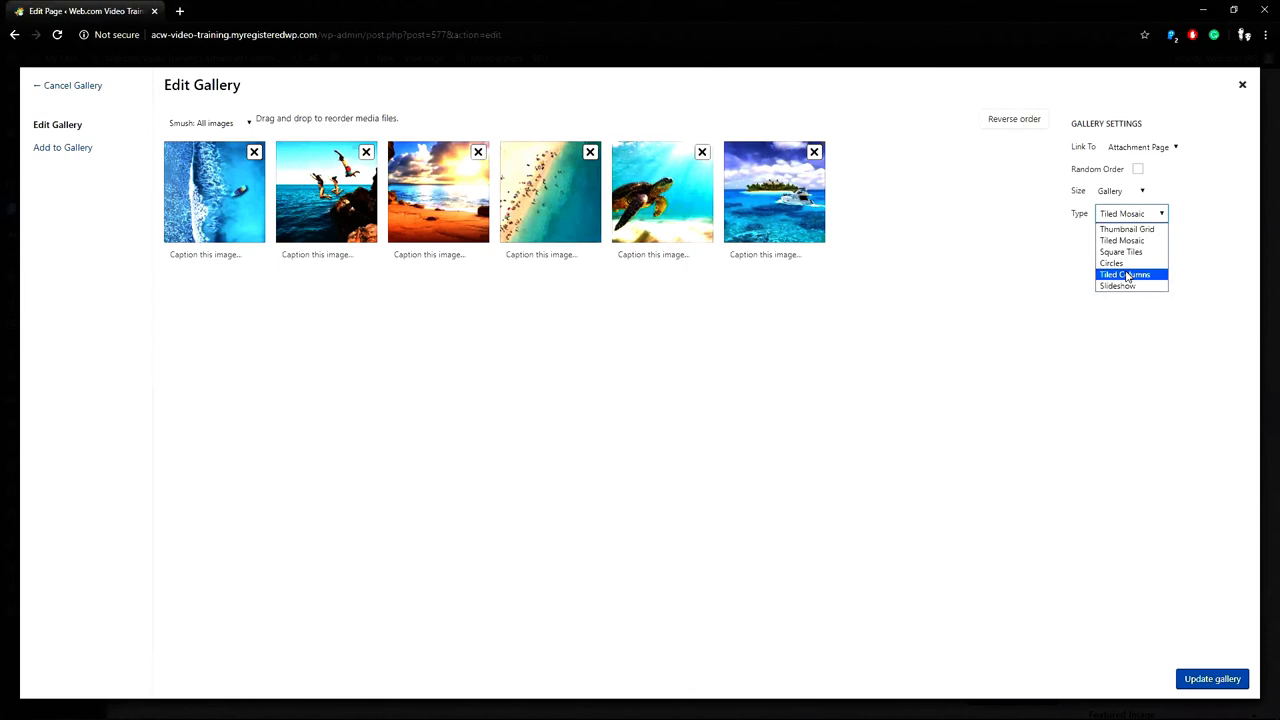
click(1127, 276)
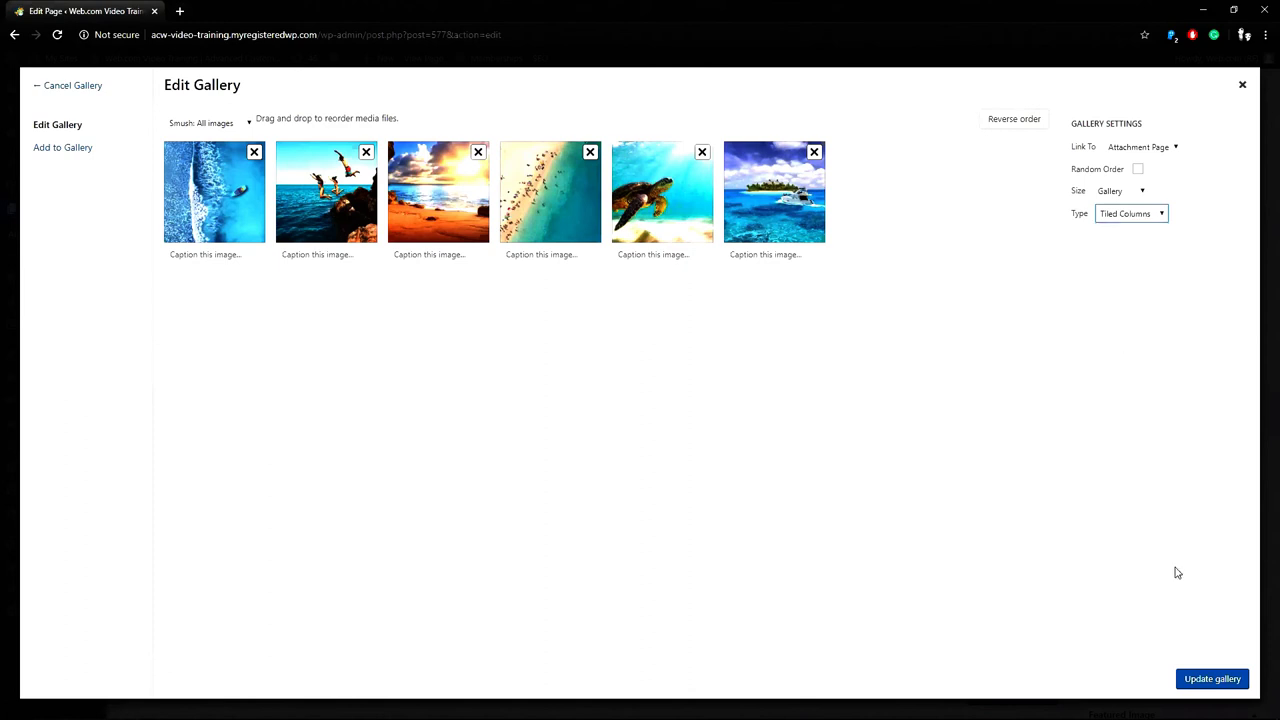
click(1213, 679)
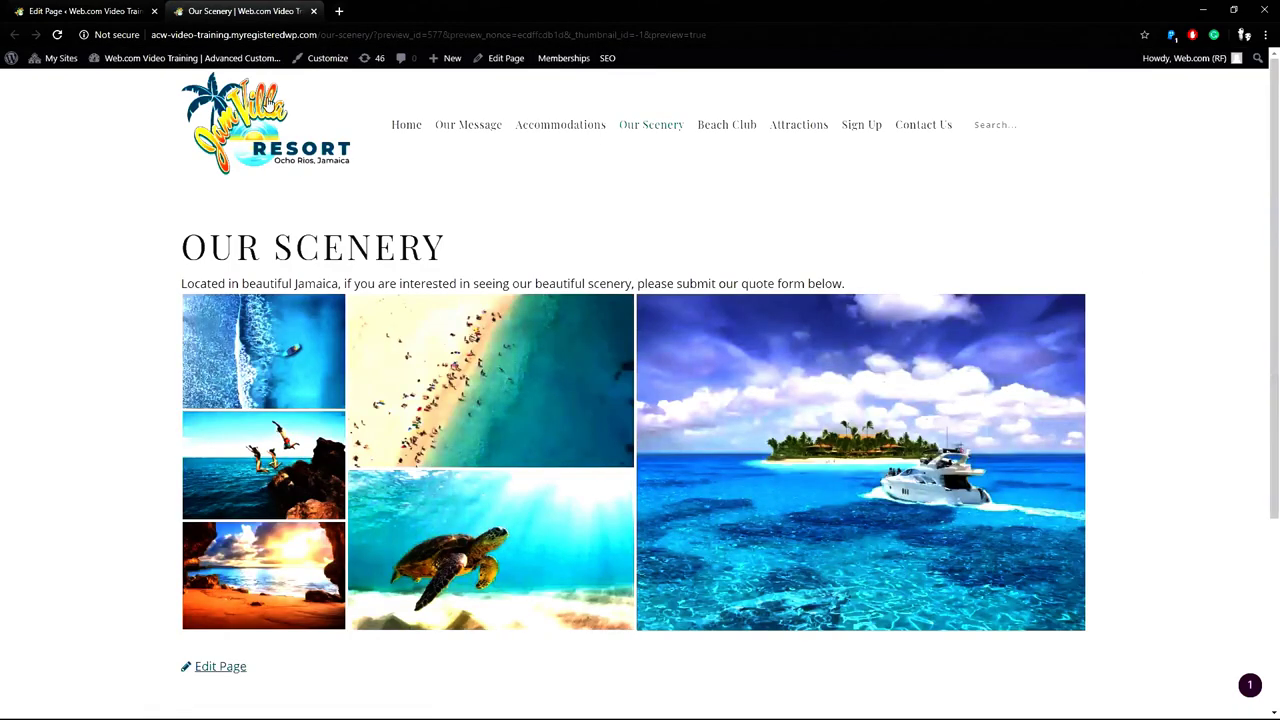
Step: Return to the page editor, set the gallery type to Tiled Mosaic and update the gallery
click(121, 12)
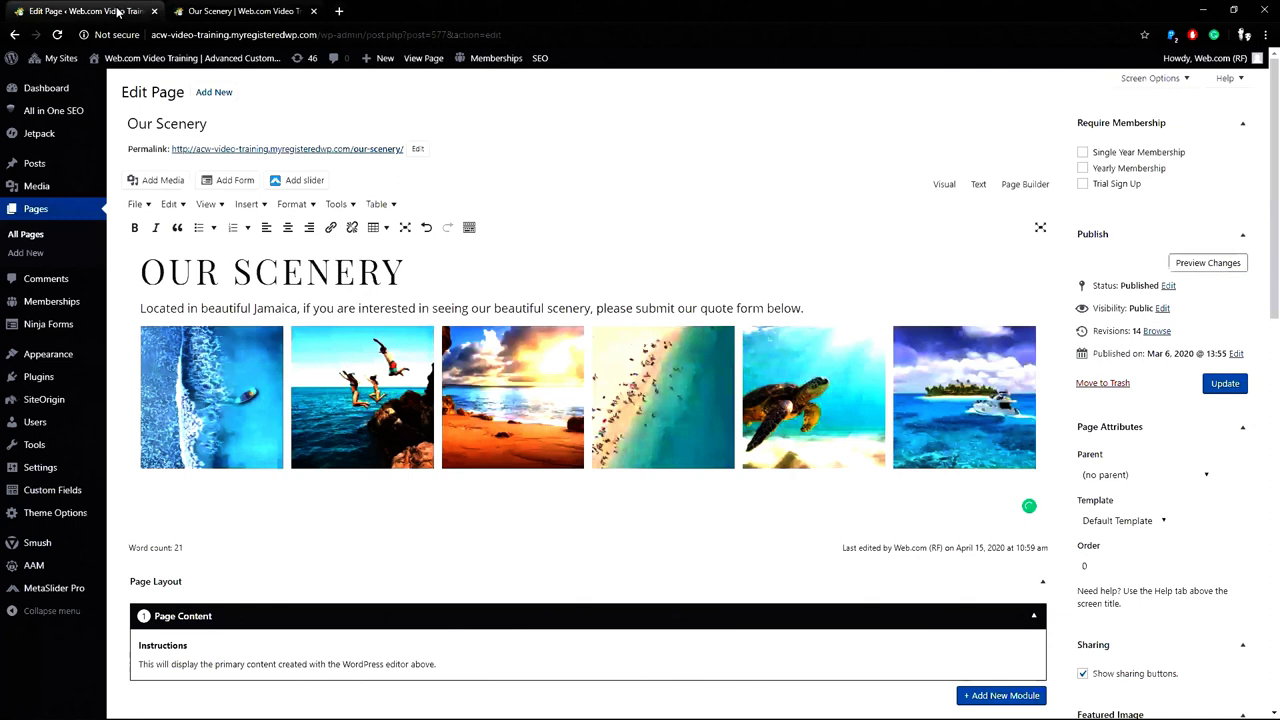
click(442, 358)
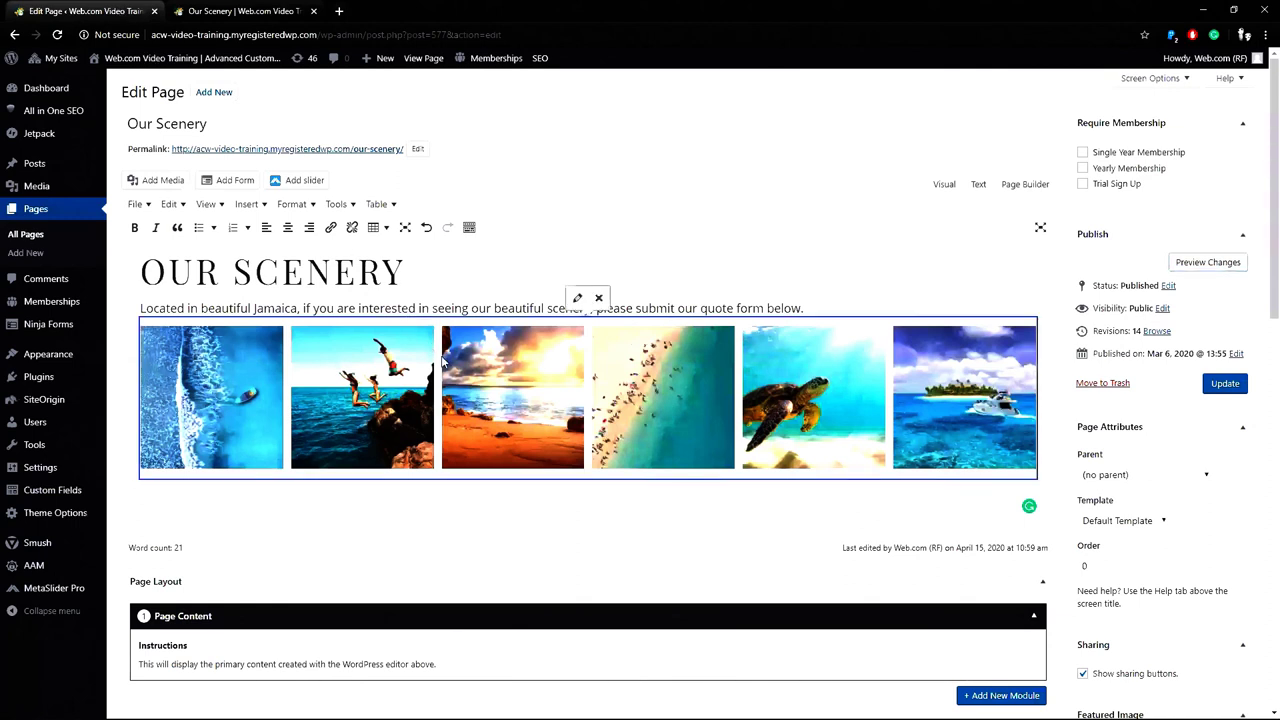
click(576, 299)
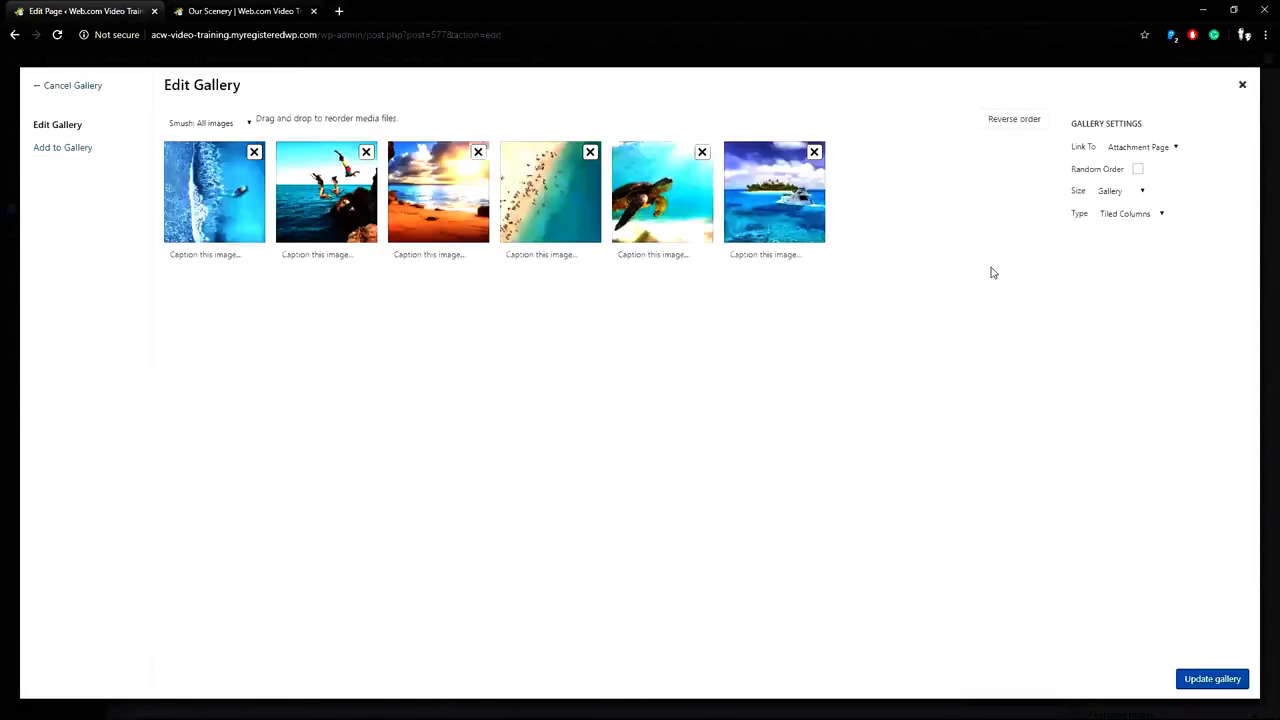
click(1127, 219)
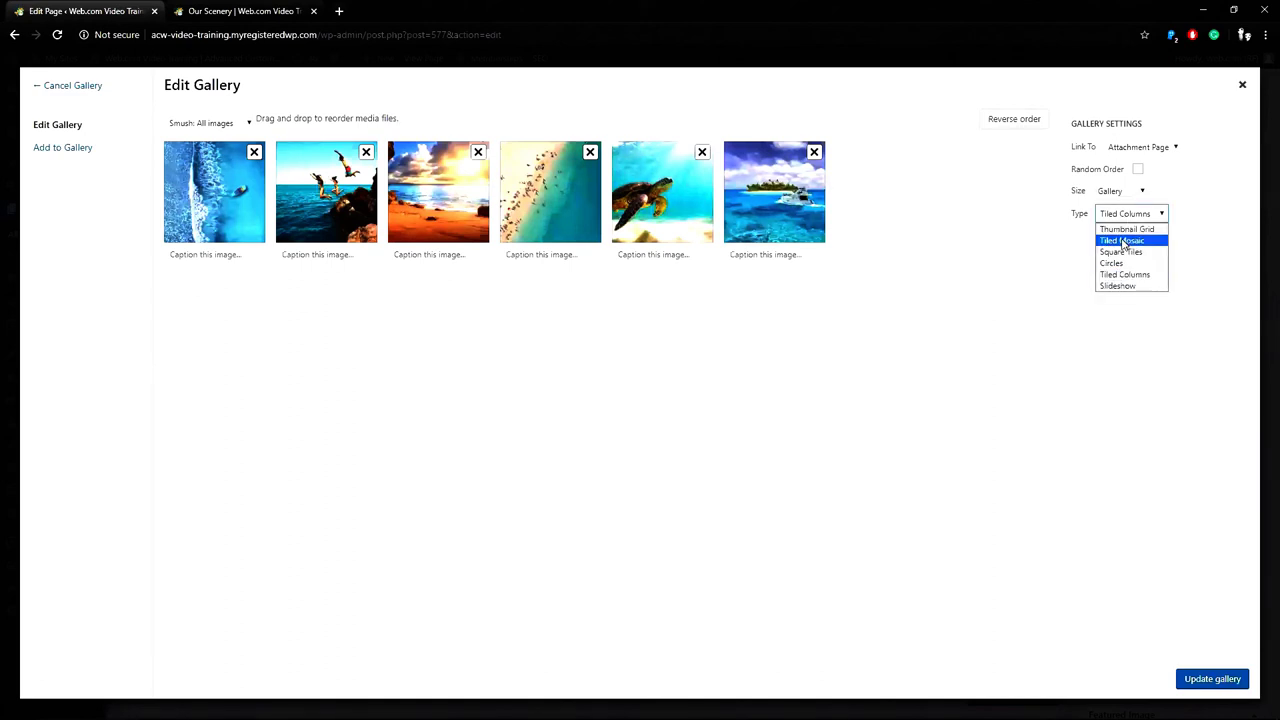
click(1123, 241)
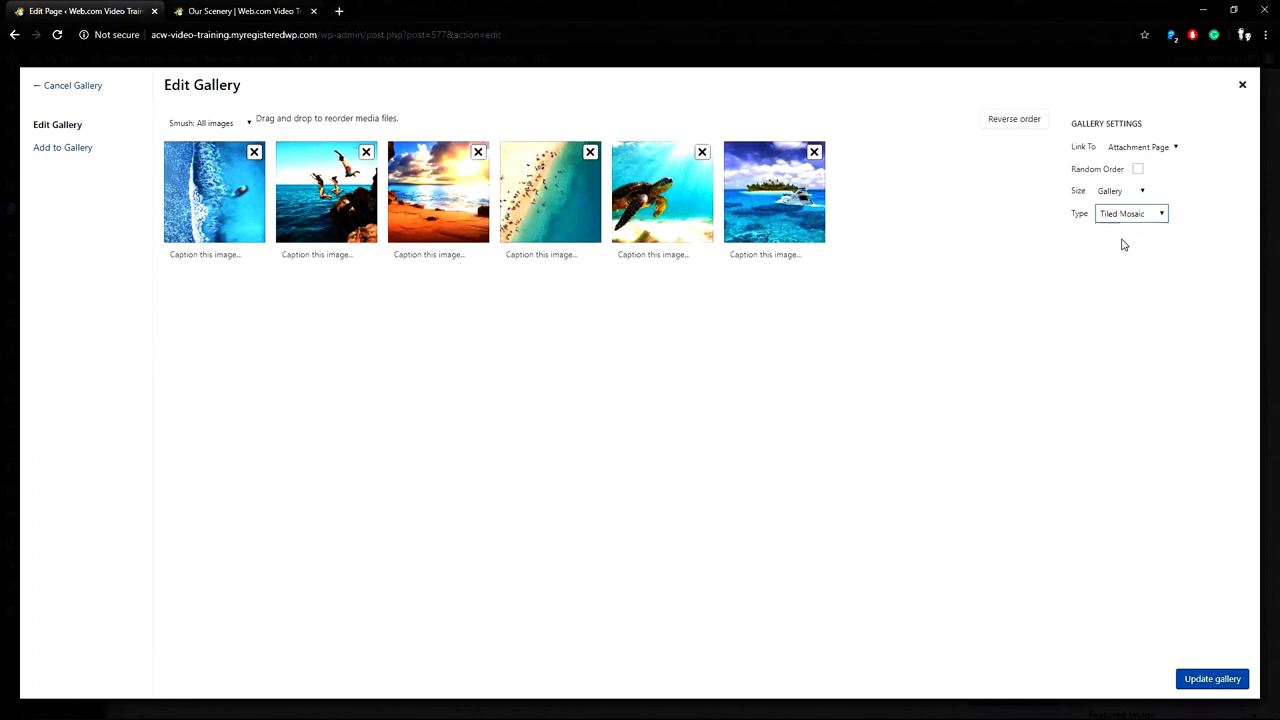
click(1215, 680)
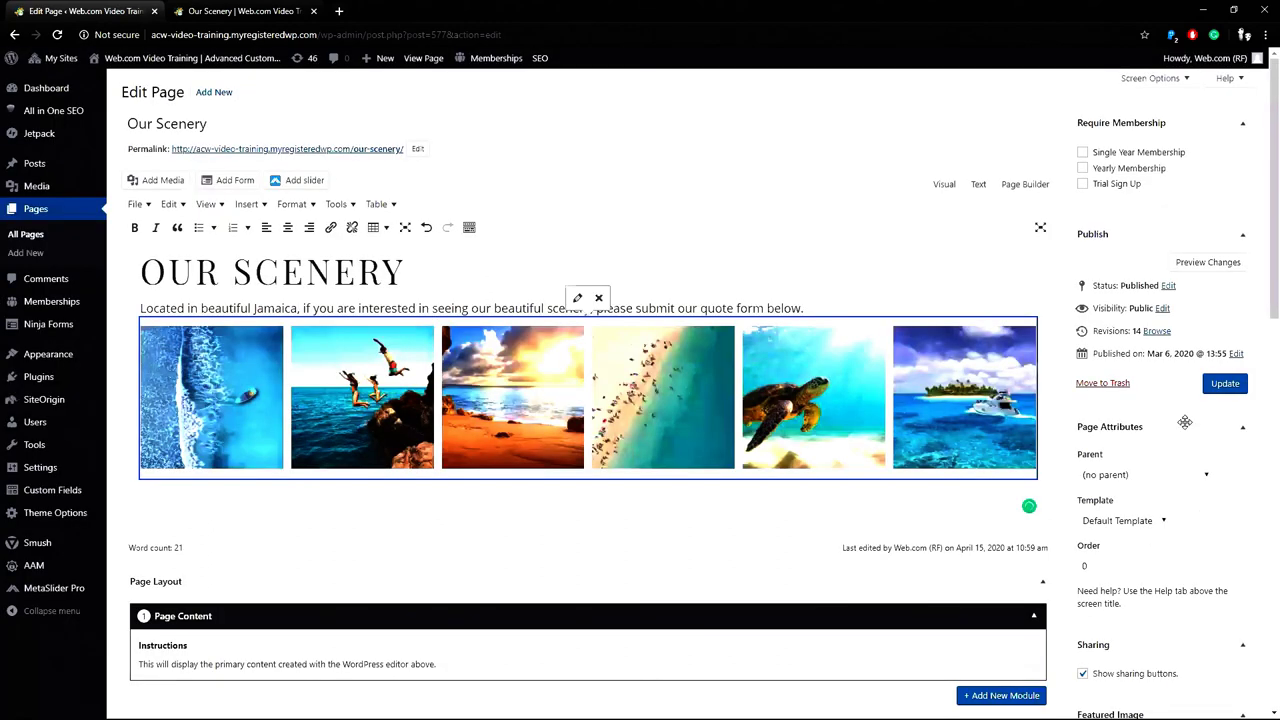
Step: Preview the page changes, look through the mosaic gallery and open the sea turtle image enlarged
click(1196, 264)
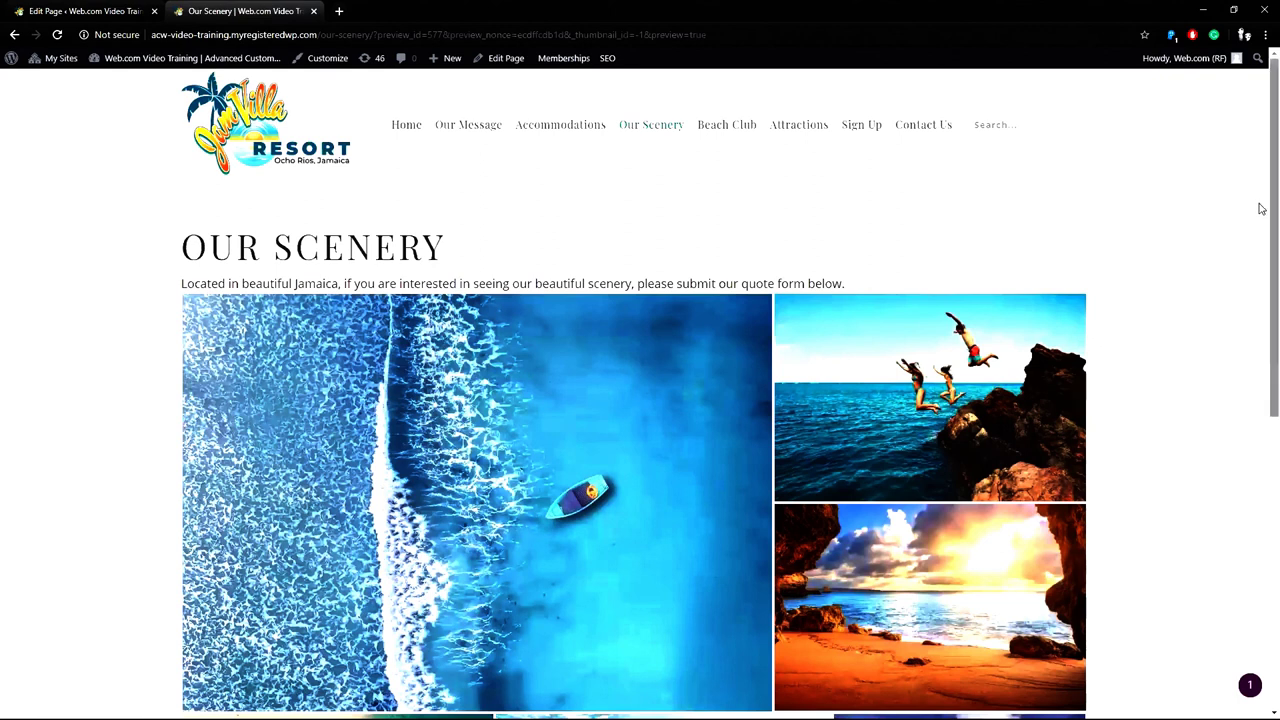
scroll(1262, 240, down, 3)
scroll(1260, 350, down, 2)
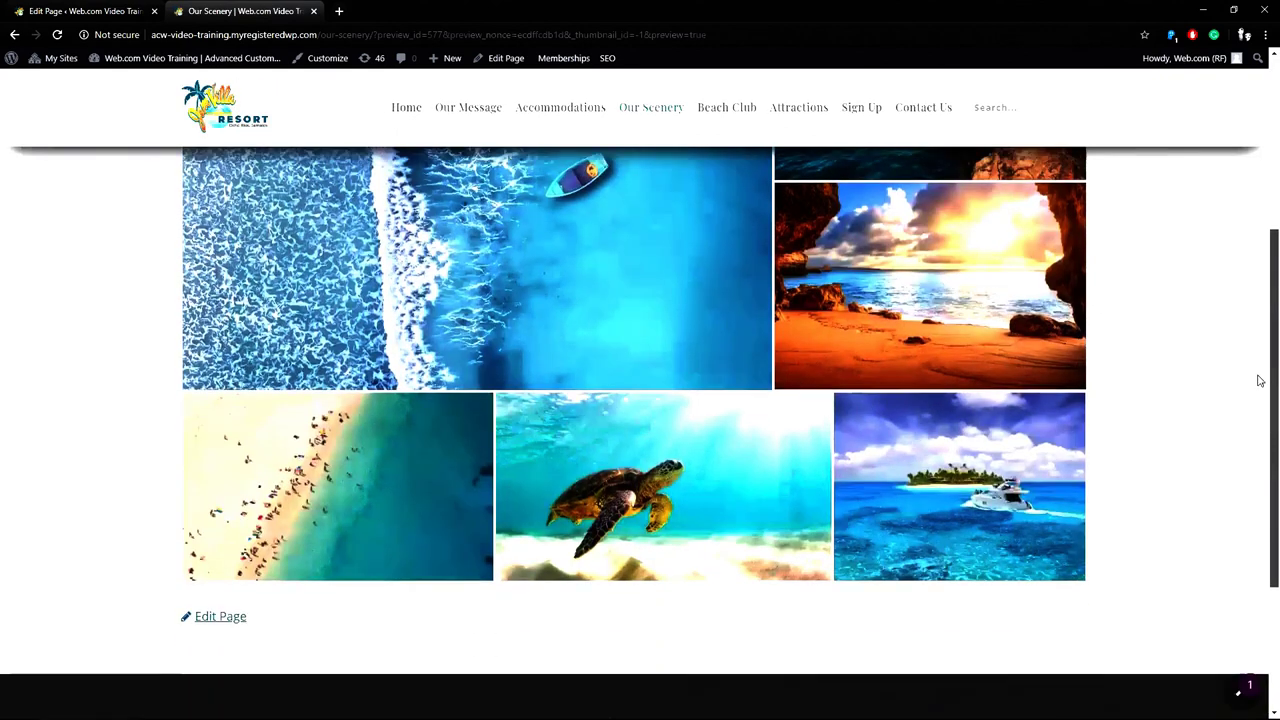
click(640, 465)
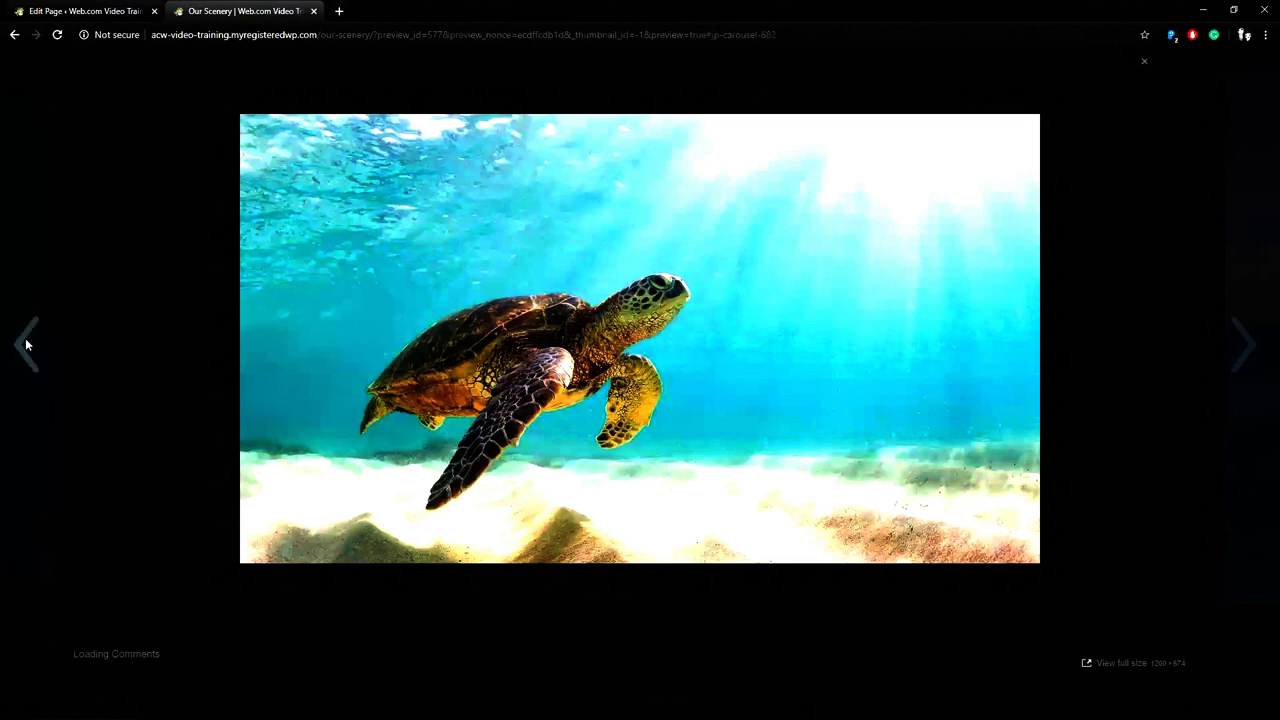